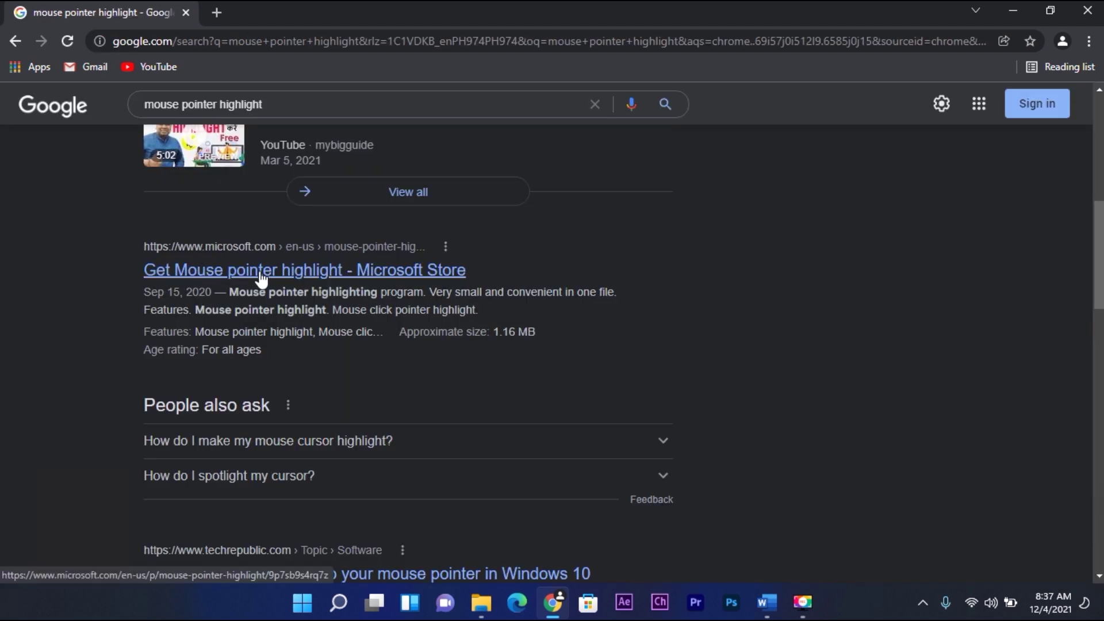
Install the free Mouse pointer highlight app from its Microsoft Store listing and launch it
click(211, 274)
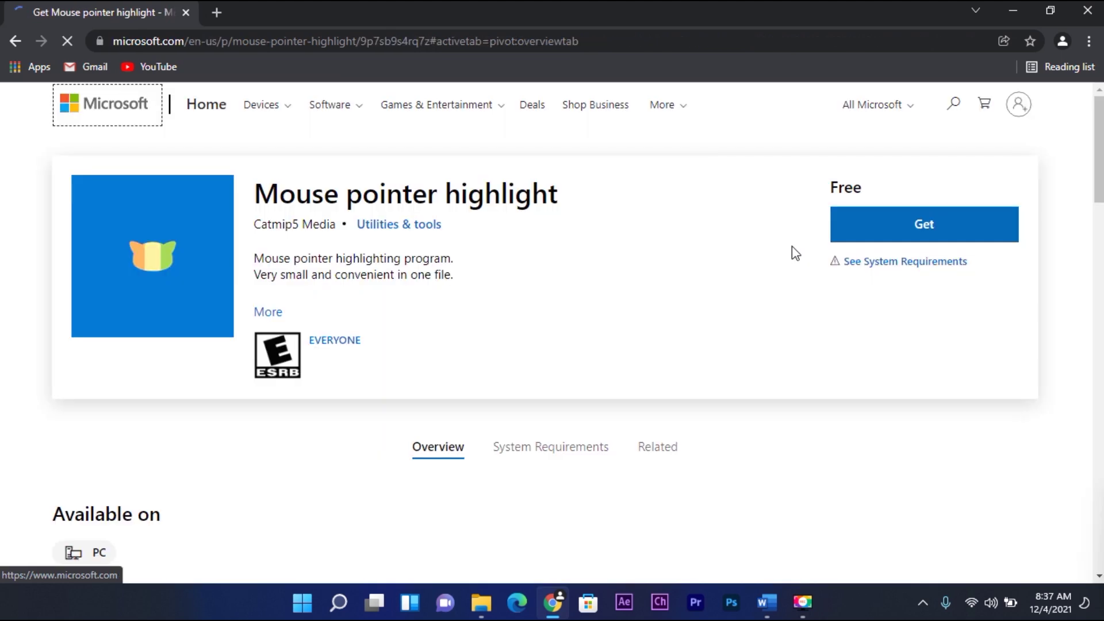
click(939, 232)
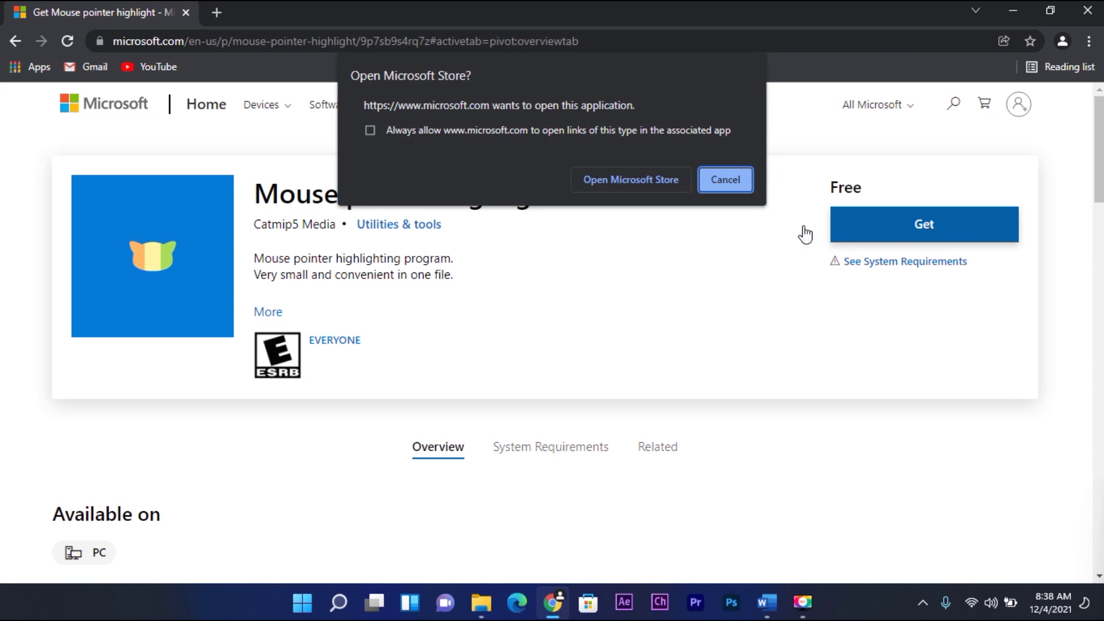
click(633, 181)
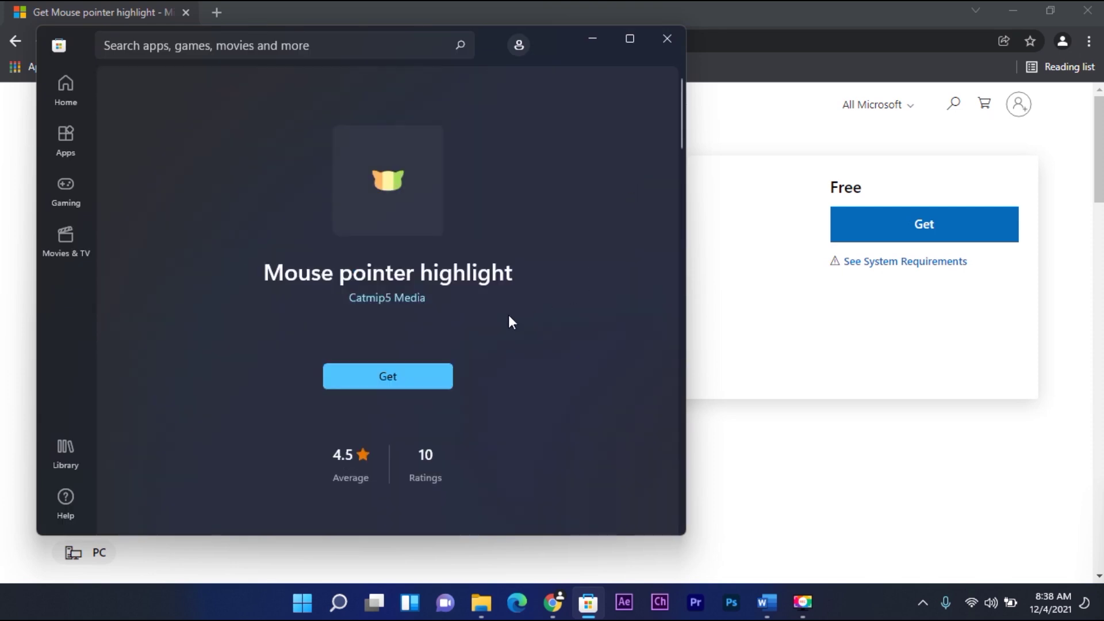
click(393, 375)
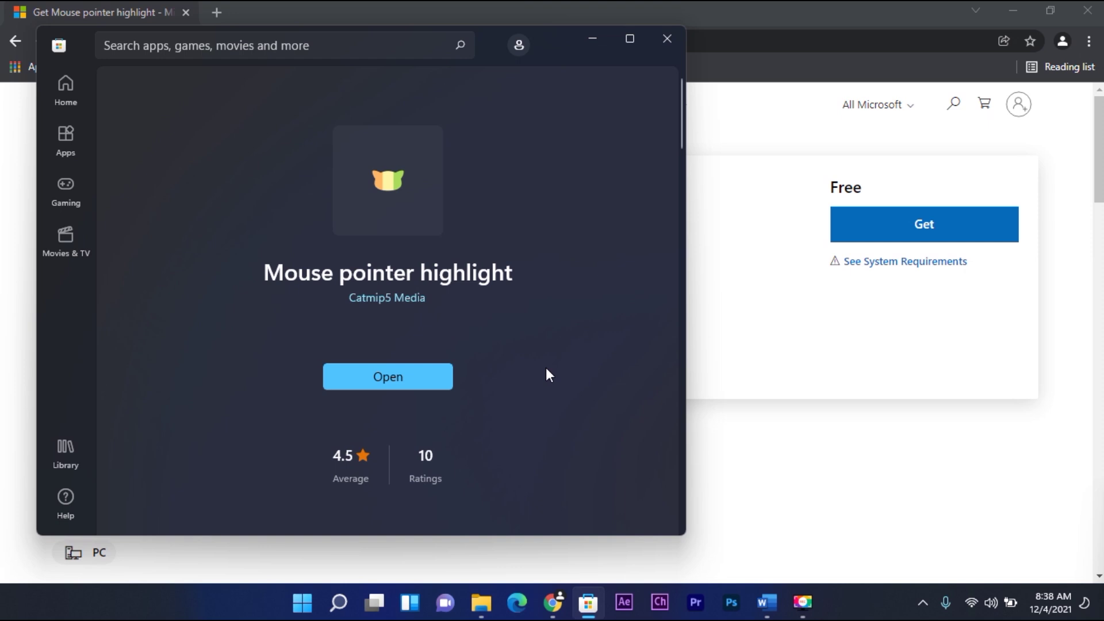
click(386, 377)
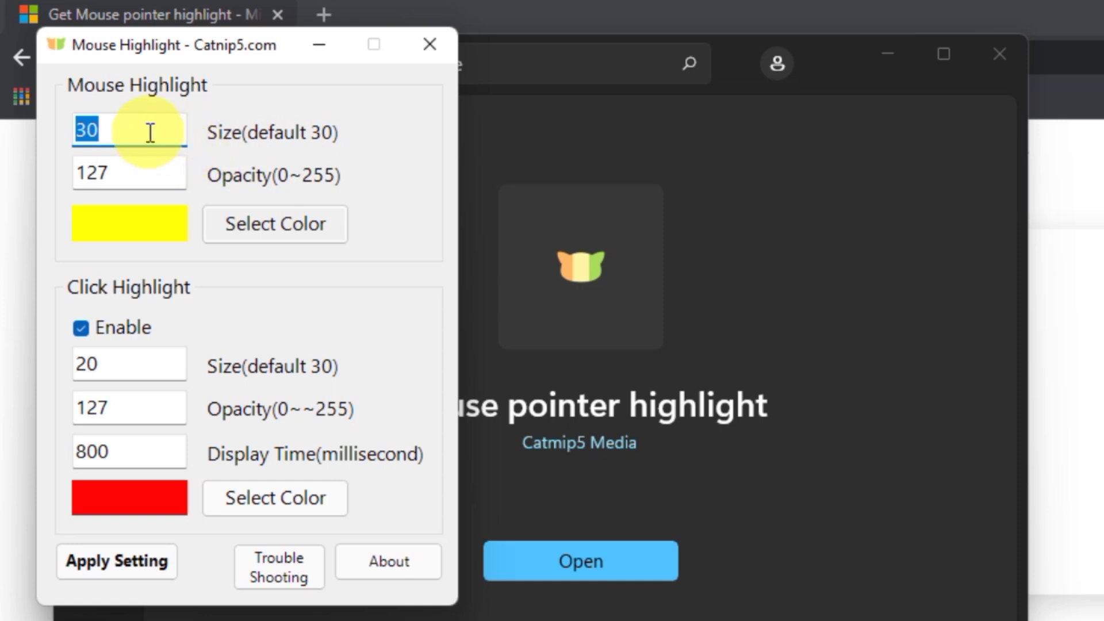
Set the pointer highlight size to 30, after trying 10 and 20
text(50)
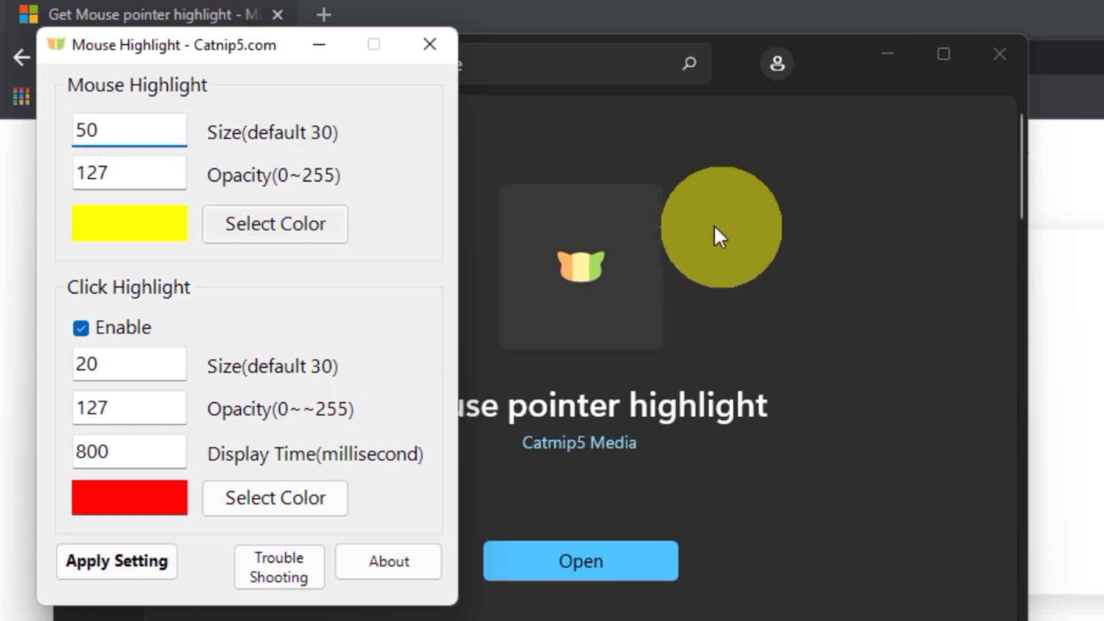
drag(119, 126, 72, 124)
text(10)
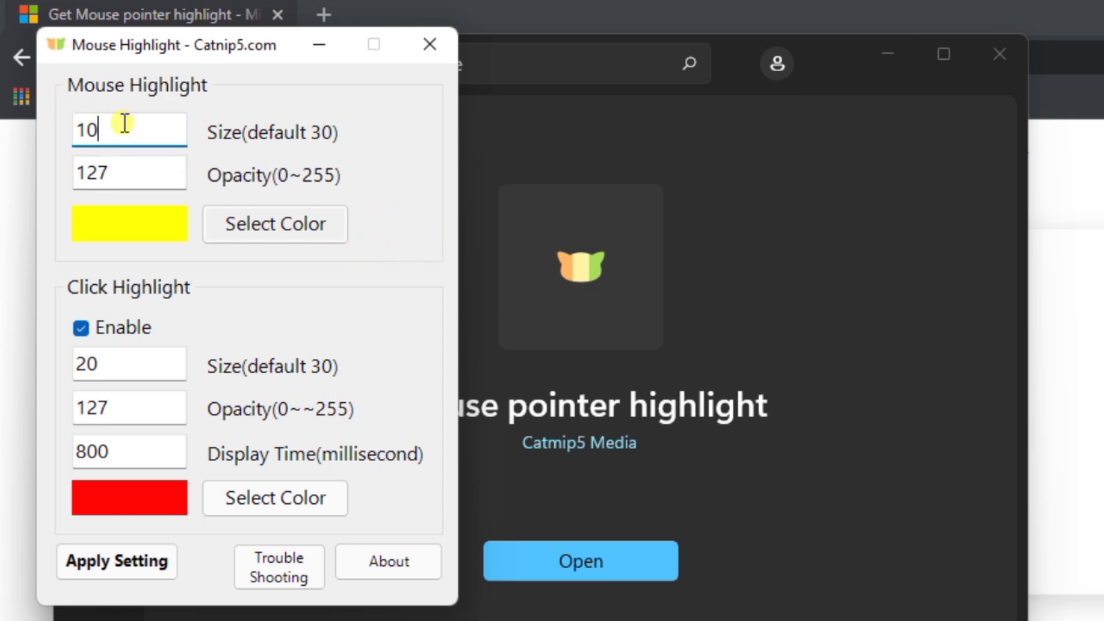
key(BackSpace)
key(BackSpace)
text(20)
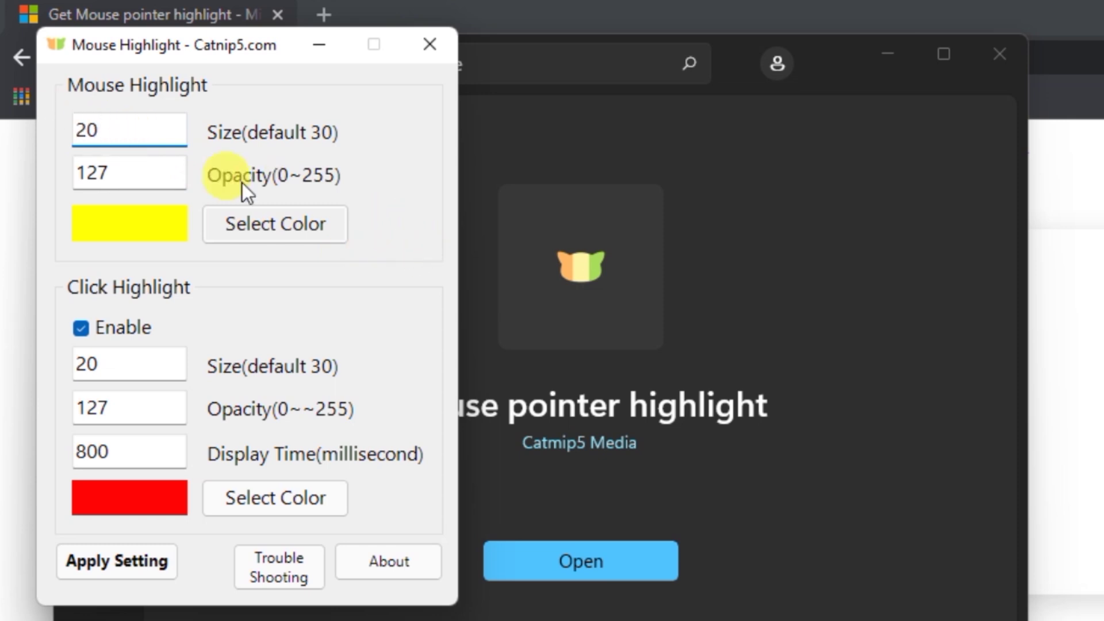
key(BackSpace)
key(BackSpace)
text(30)
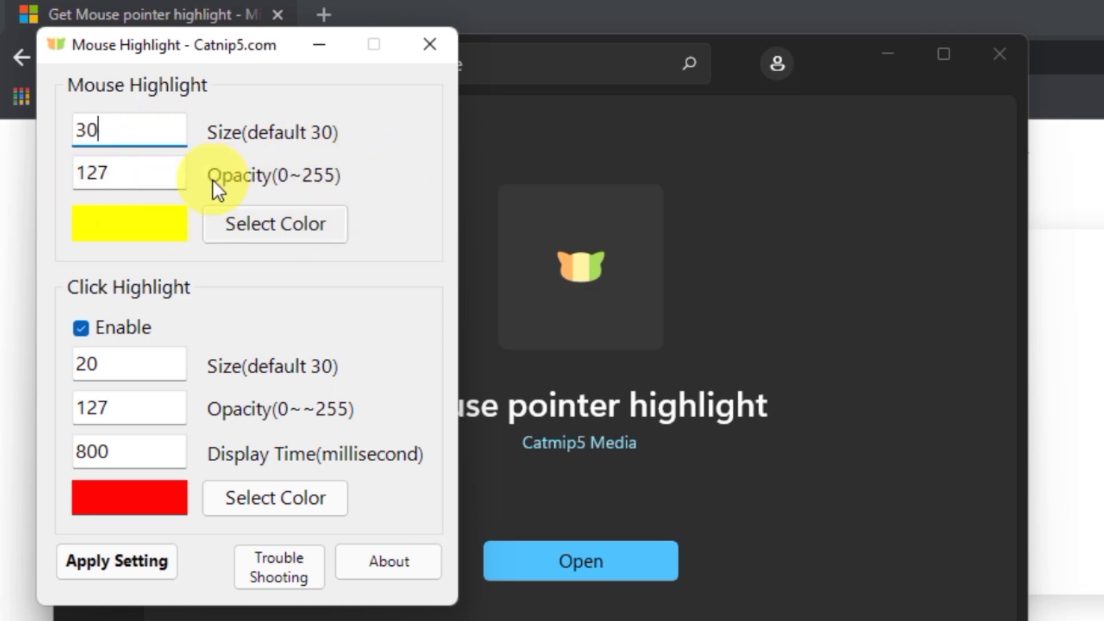
Change the pointer highlight opacity from 127 to 130, after trying 200 and 100
drag(113, 173, 68, 173)
text(200)
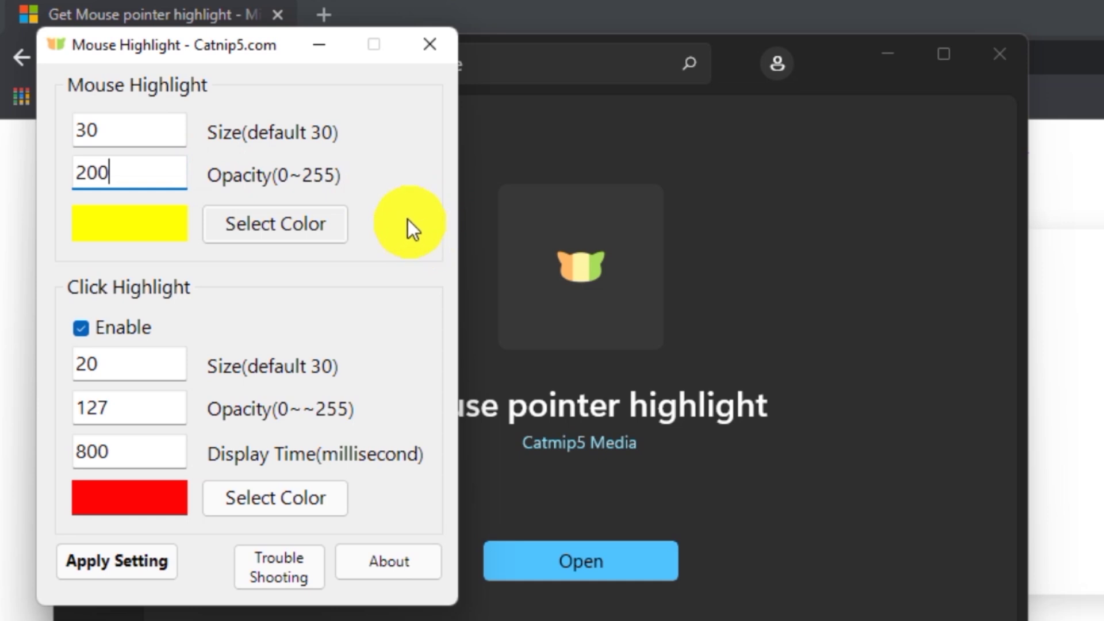
key(BackSpace)
key(BackSpace)
key(BackSpace)
text(100)
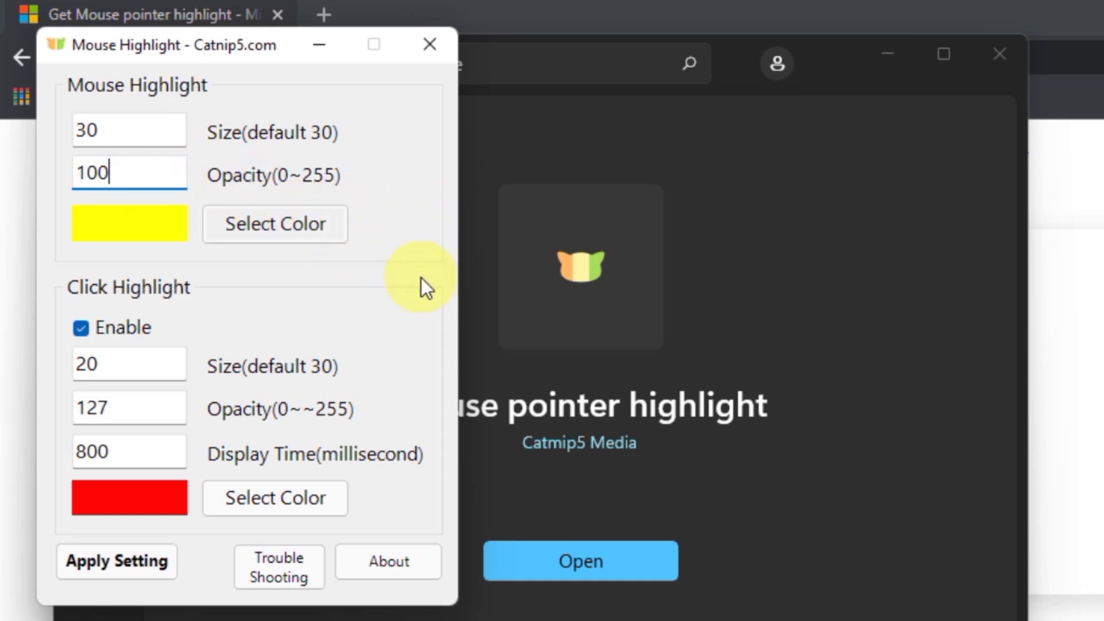
key(BackSpace)
key(BackSpace)
key(BackSpace)
text(130)
click(264, 224)
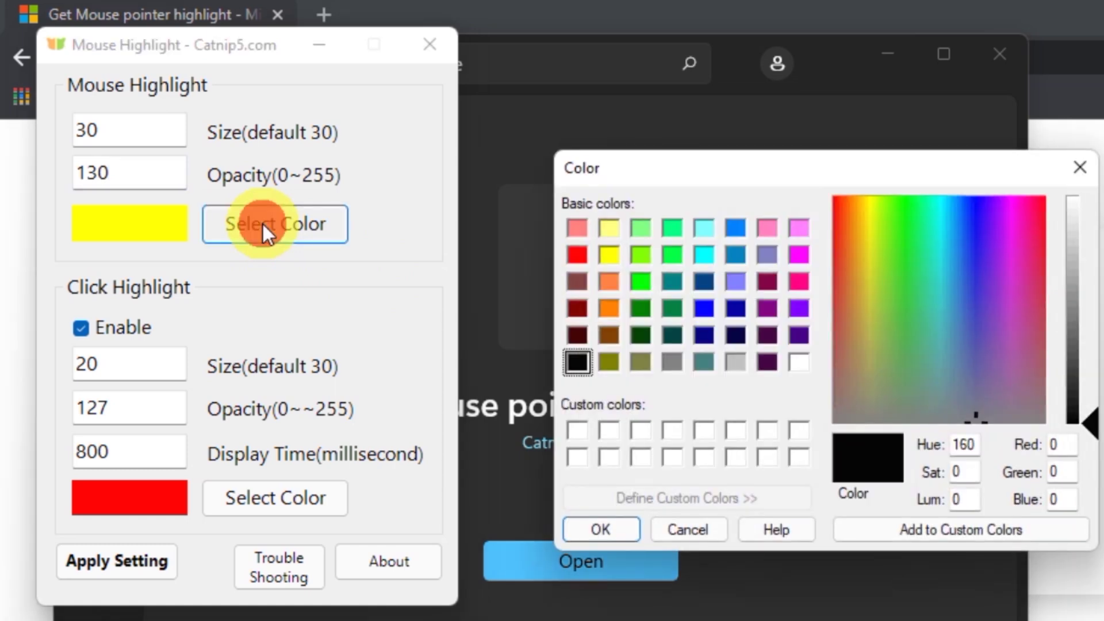
click(669, 254)
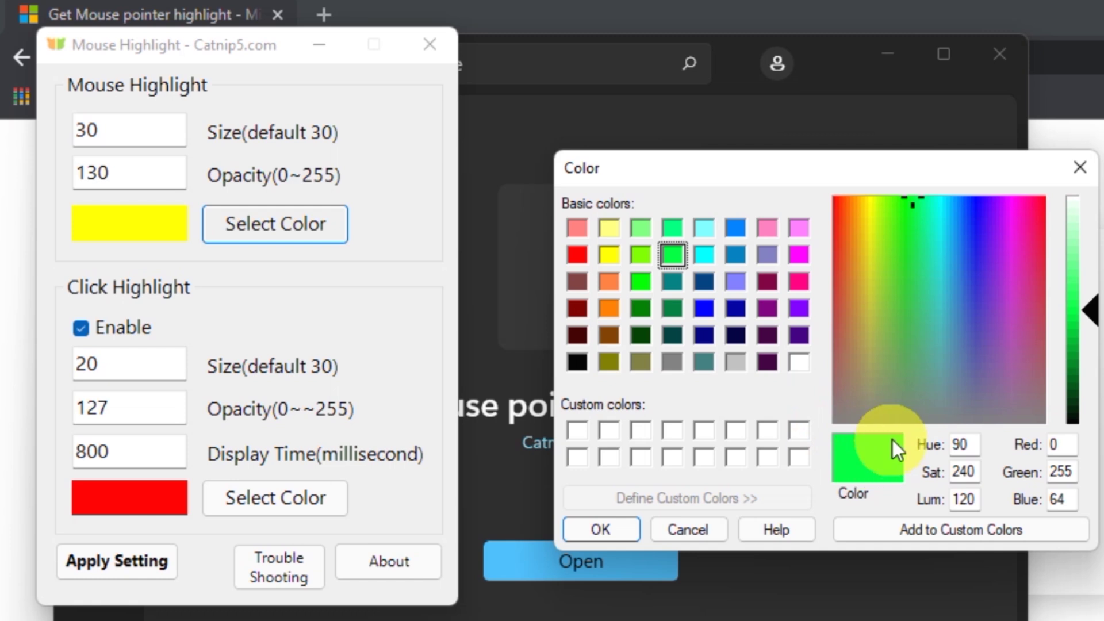
click(605, 530)
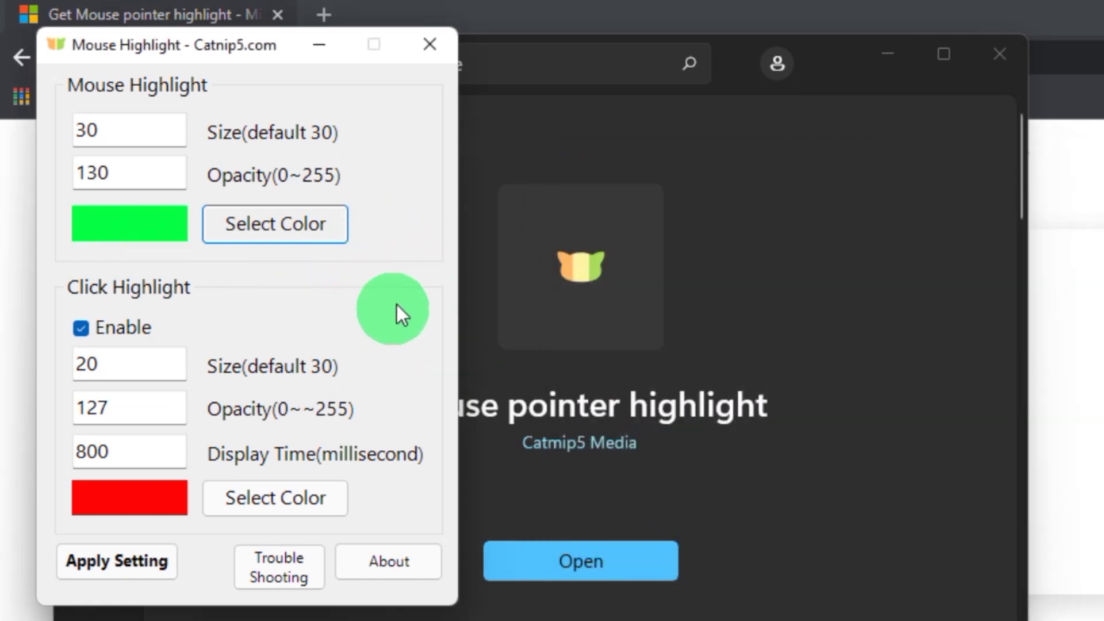
click(300, 228)
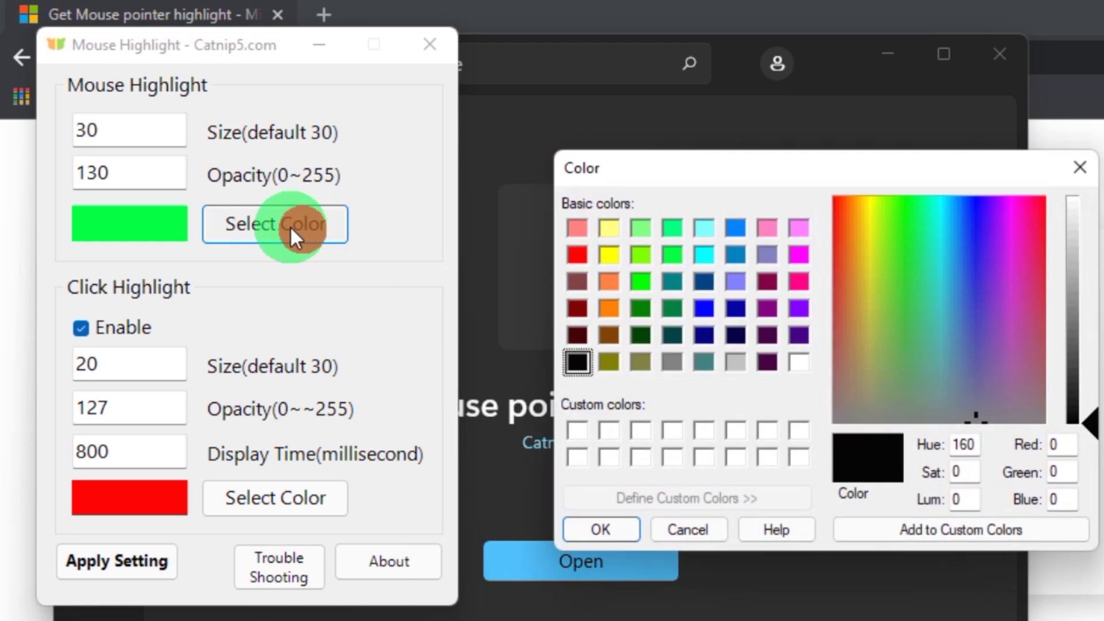
click(798, 283)
click(614, 530)
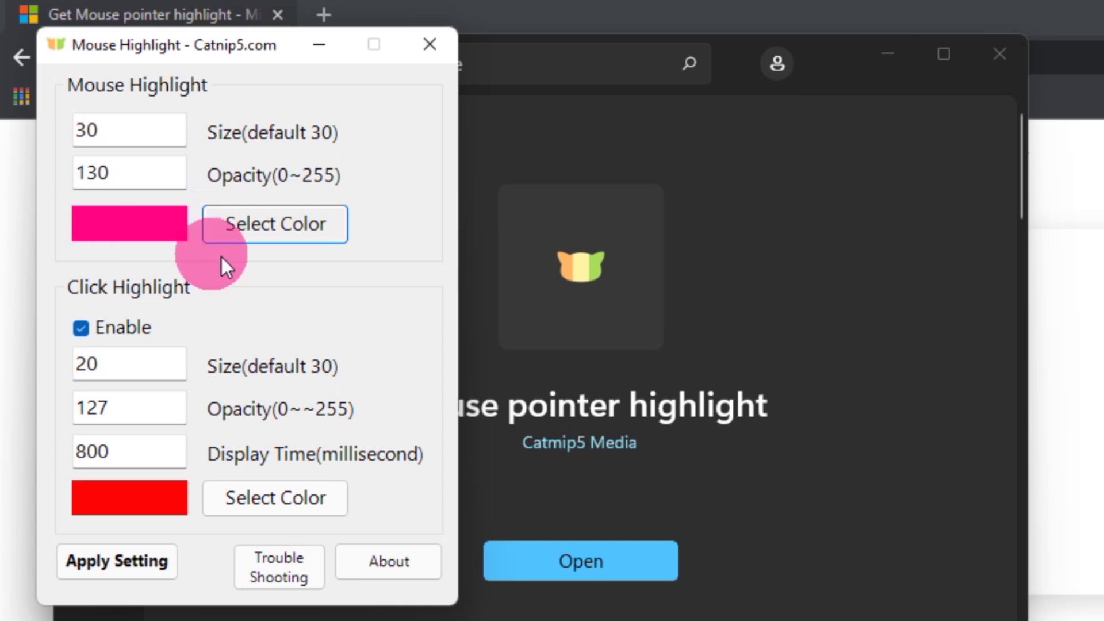
click(272, 225)
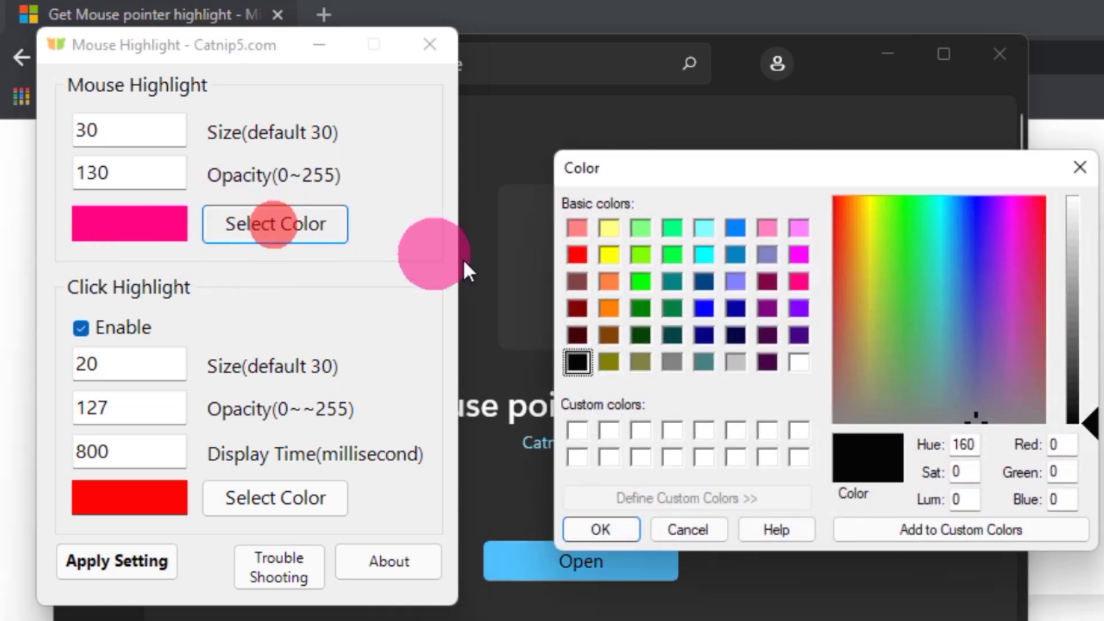
click(609, 255)
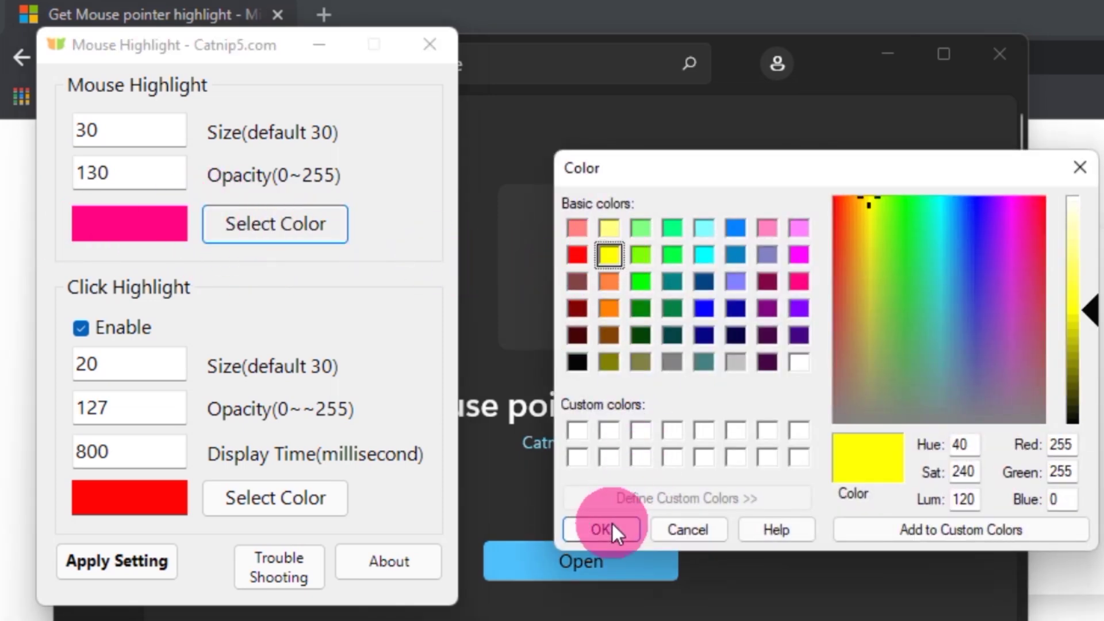
click(613, 524)
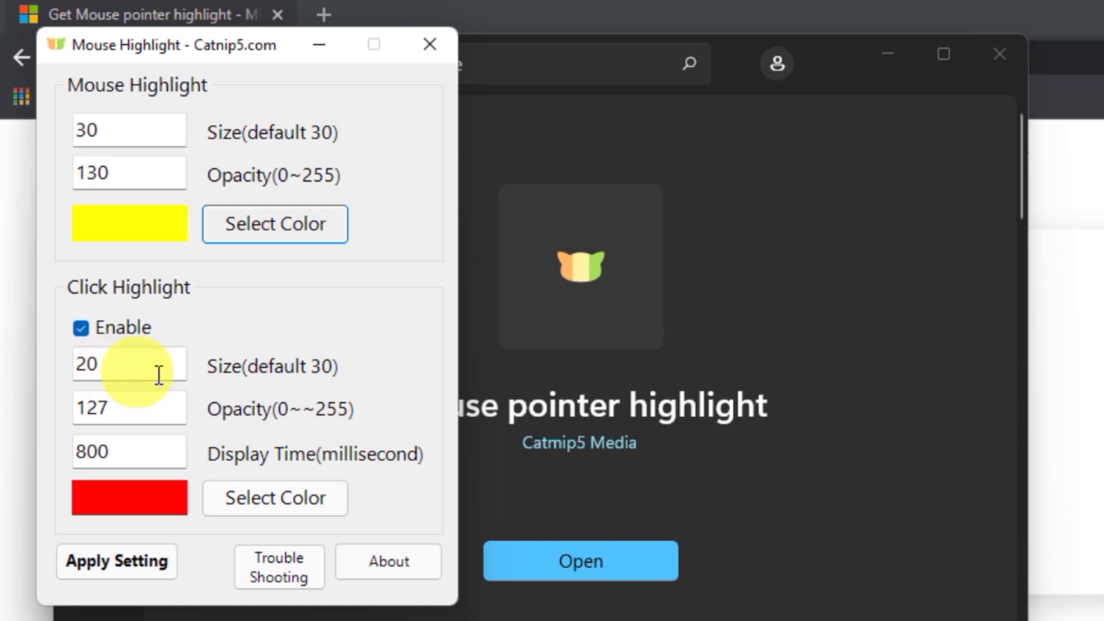
Preview the red click highlight, then try a click highlight size of 30 with test clicks
click(352, 329)
click(389, 340)
click(283, 335)
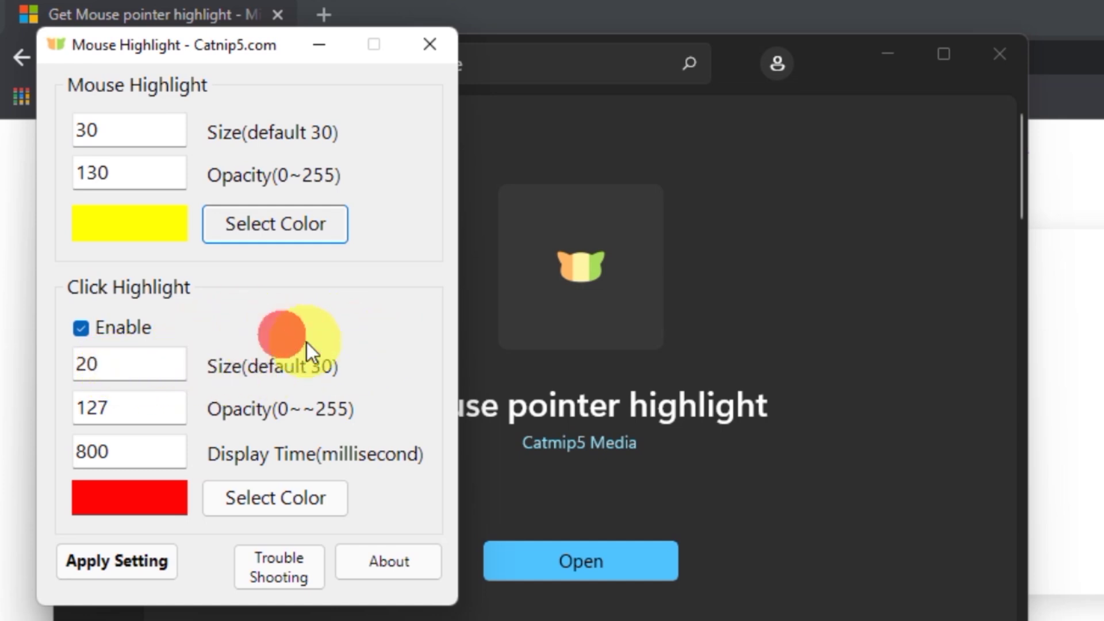
drag(113, 357, 54, 355)
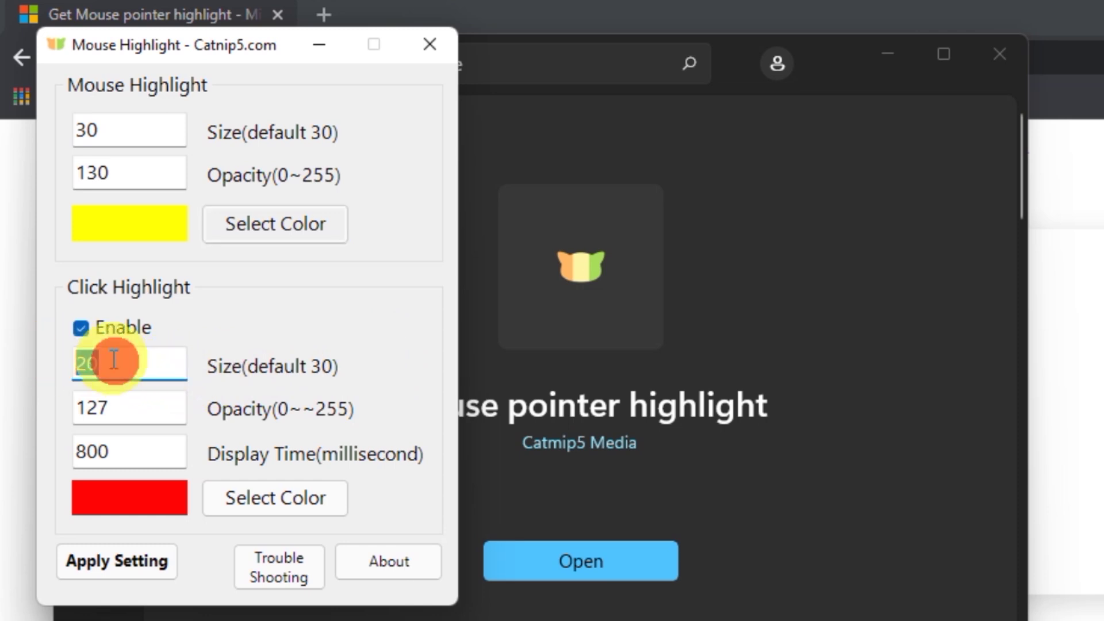
text(30)
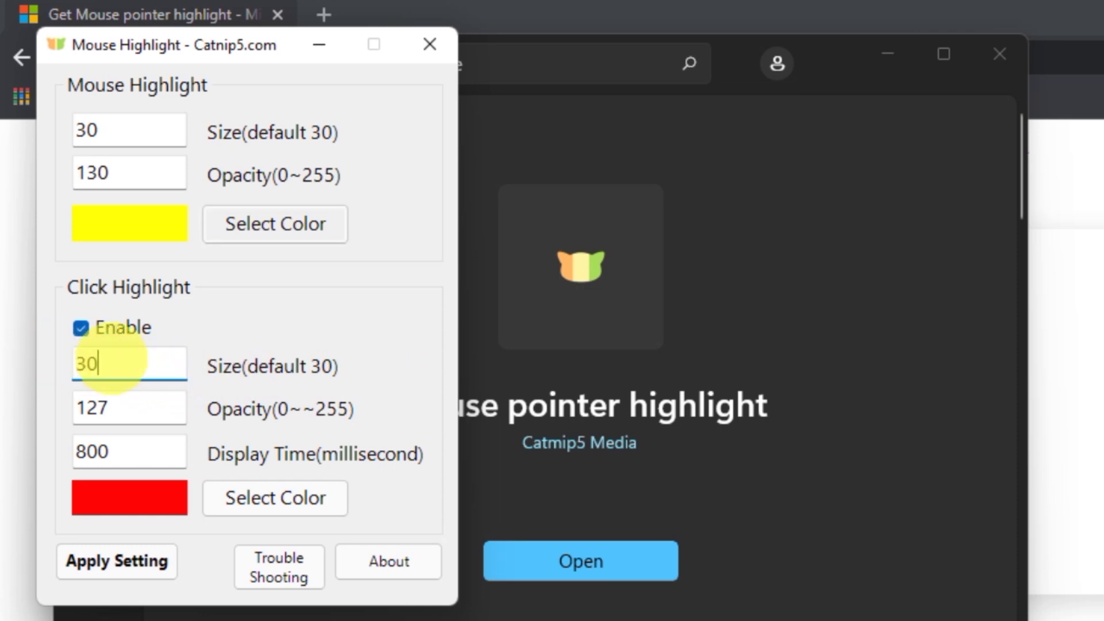
click(352, 315)
click(387, 358)
click(283, 316)
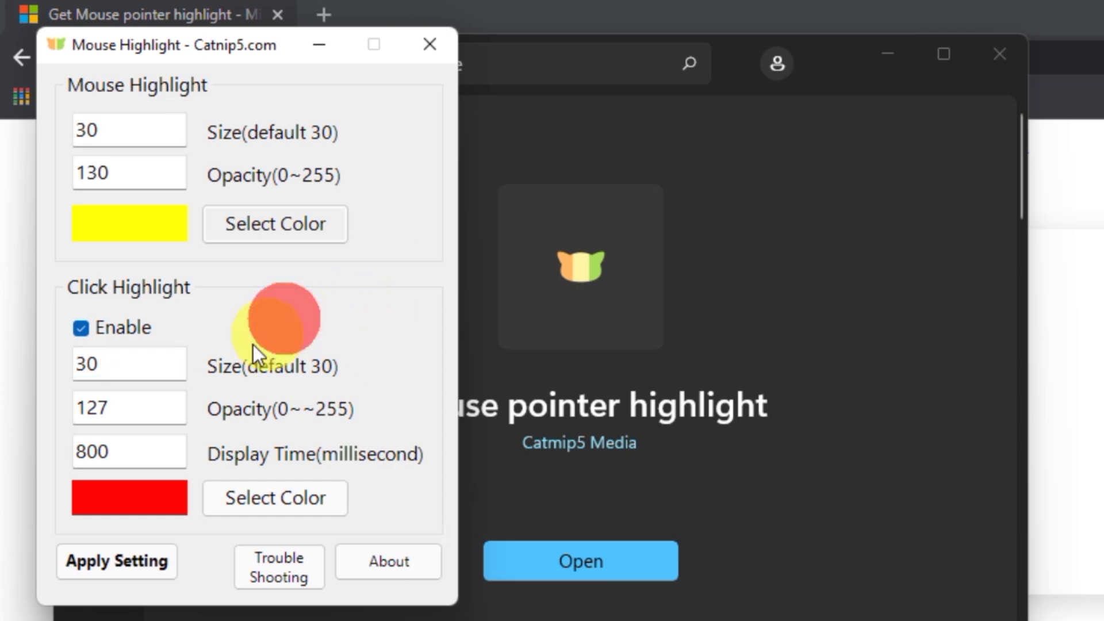
Try a click highlight size of 10, then settle on 15 and test it
drag(105, 368, 77, 371)
text(10)
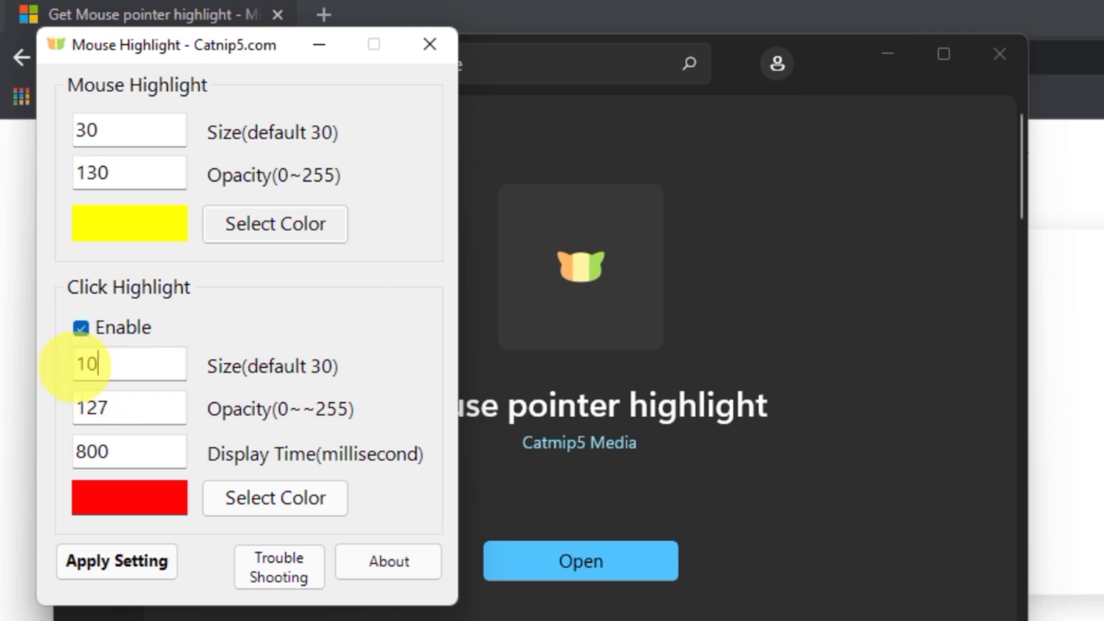
click(289, 314)
click(331, 335)
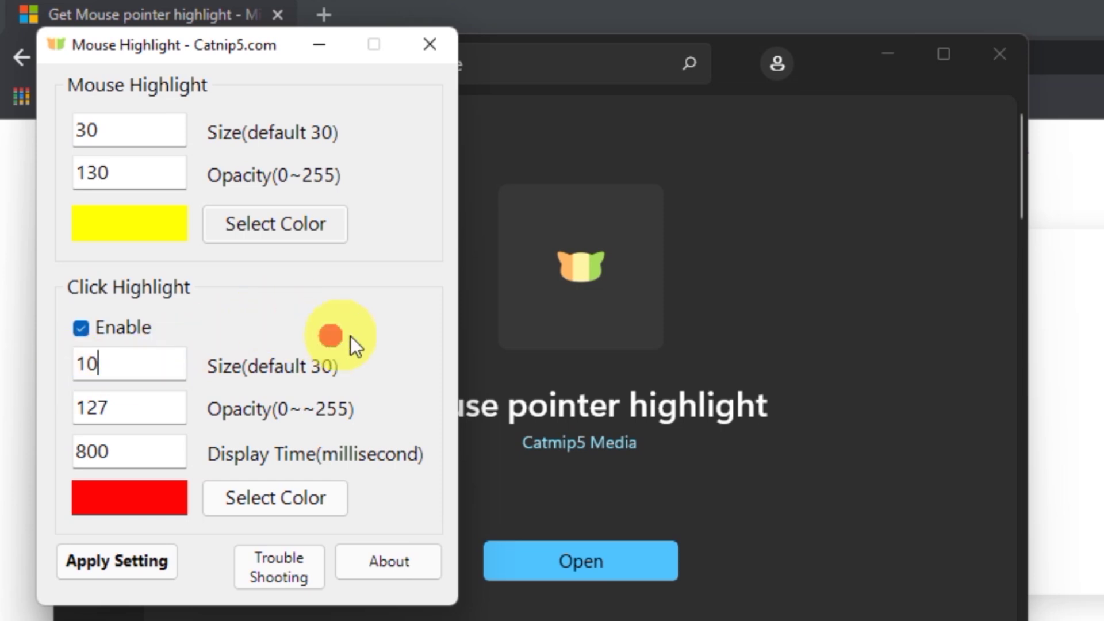
click(396, 382)
click(322, 319)
click(118, 360)
drag(102, 361, 65, 364)
text(15)
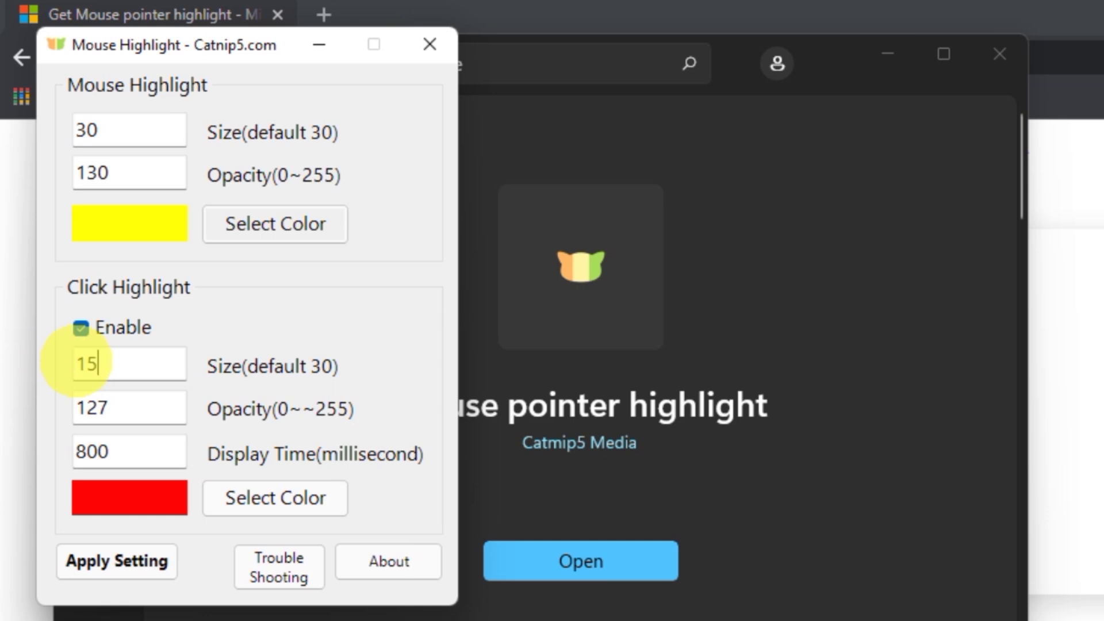
click(276, 334)
click(363, 348)
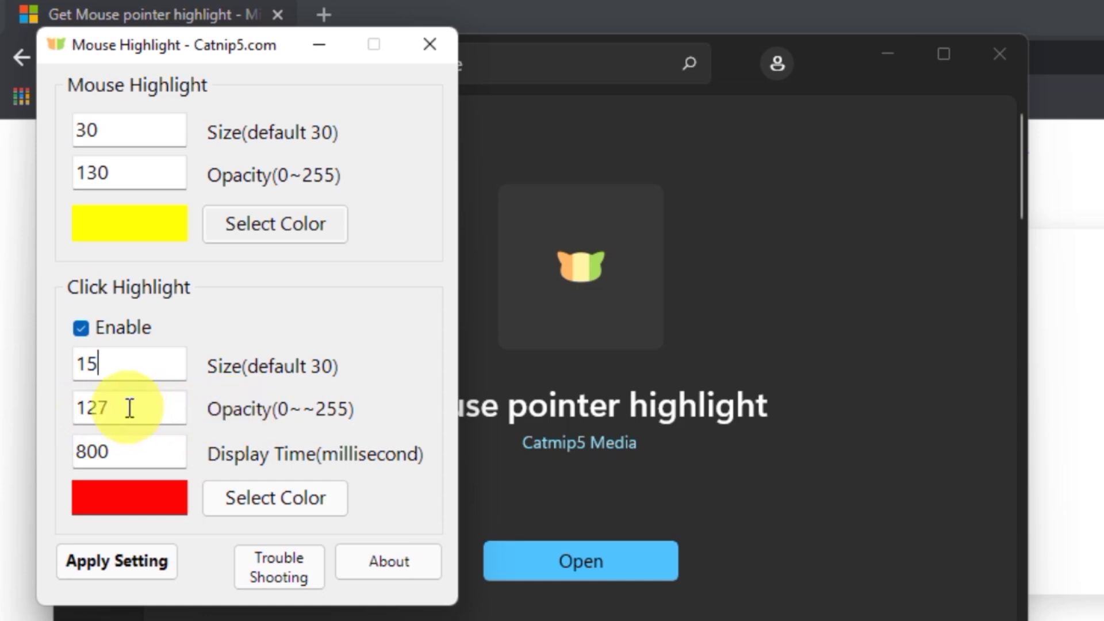
Try click highlight opacities of 200 and 100, testing each on screen
drag(124, 407, 68, 407)
text(200)
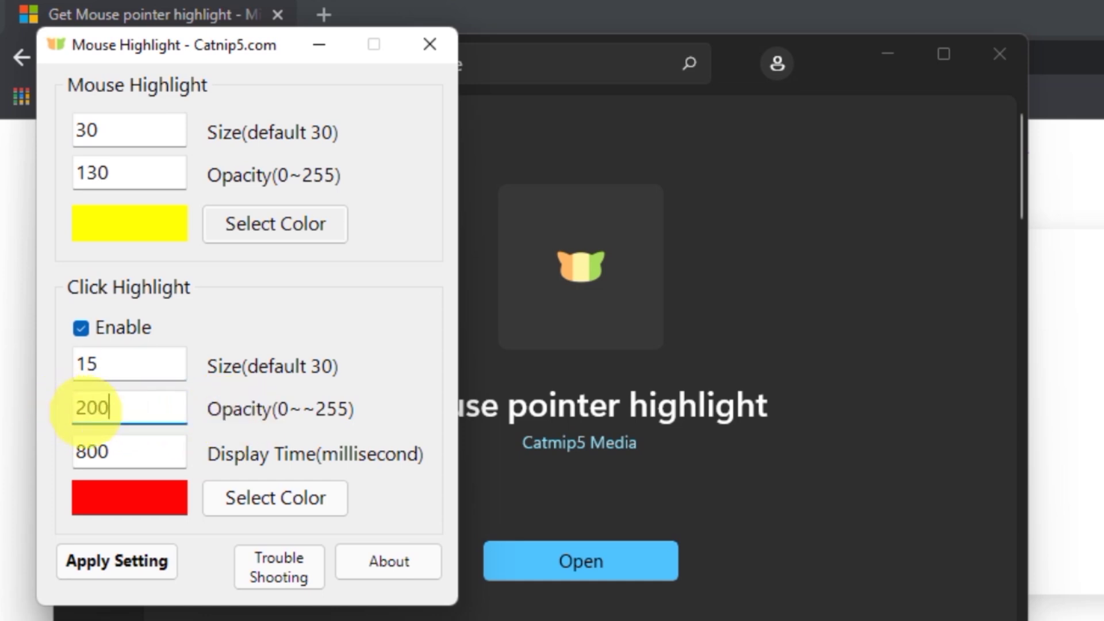
drag(302, 381, 416, 374)
drag(118, 405, 67, 404)
text(100)
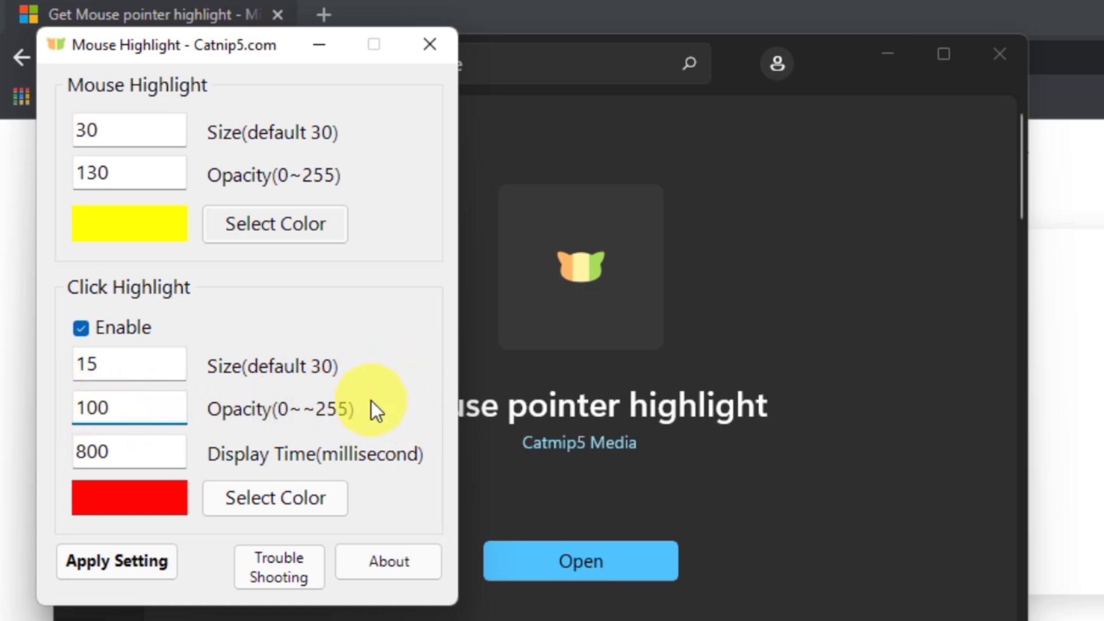
drag(382, 391, 405, 398)
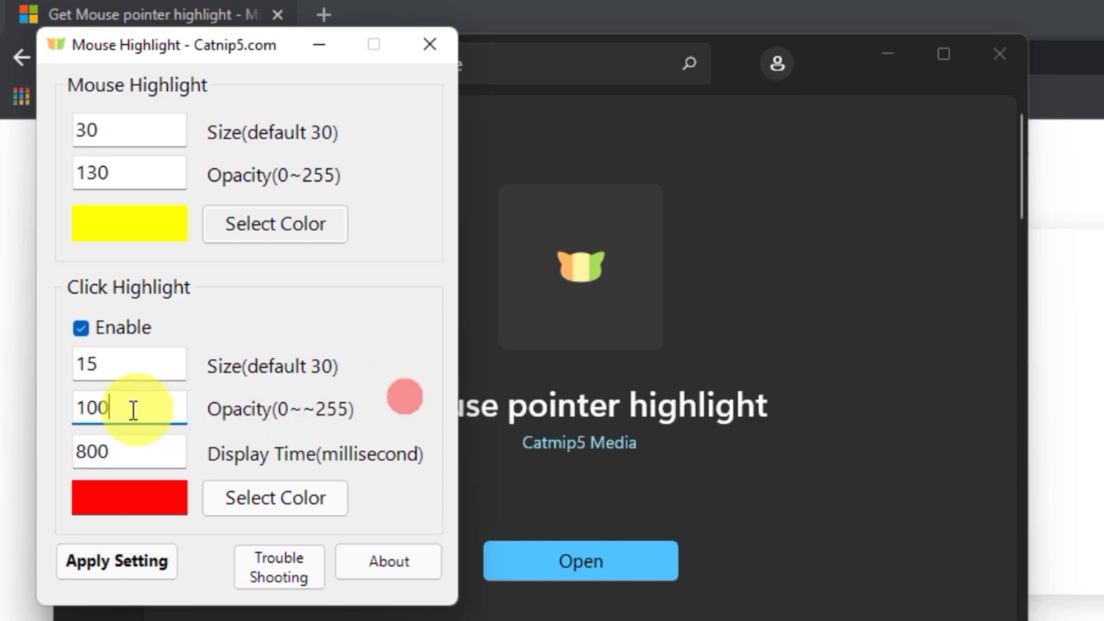
Test a click opacity of 40, then return it to 100 and check it
drag(117, 406, 59, 405)
text(40)
drag(426, 402, 403, 378)
drag(108, 406, 54, 403)
text(100)
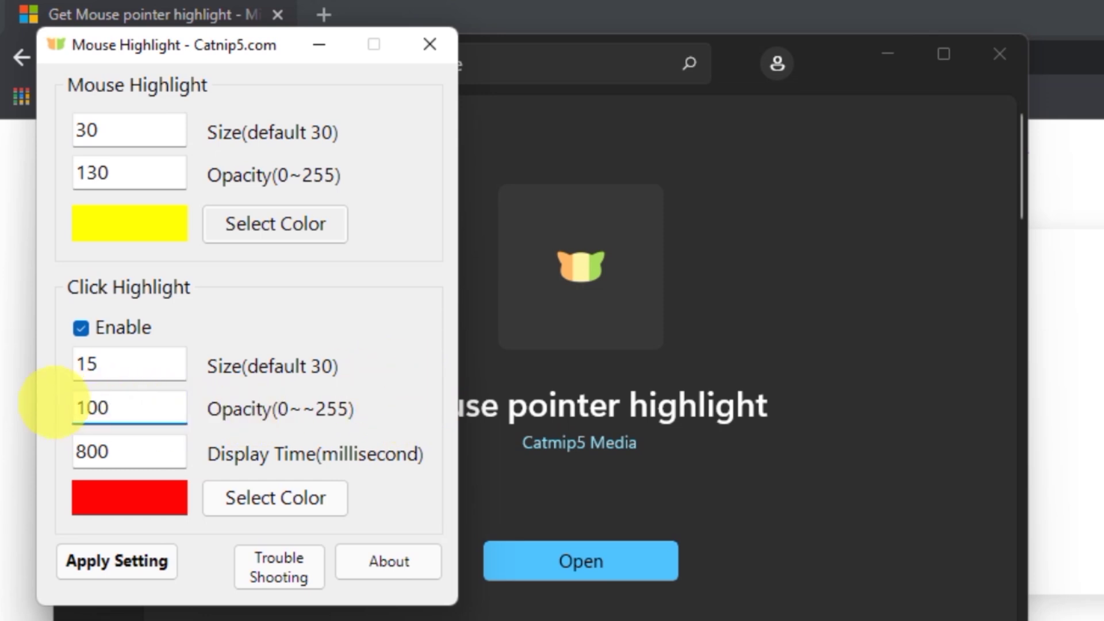
drag(253, 366, 339, 396)
drag(128, 406, 385, 426)
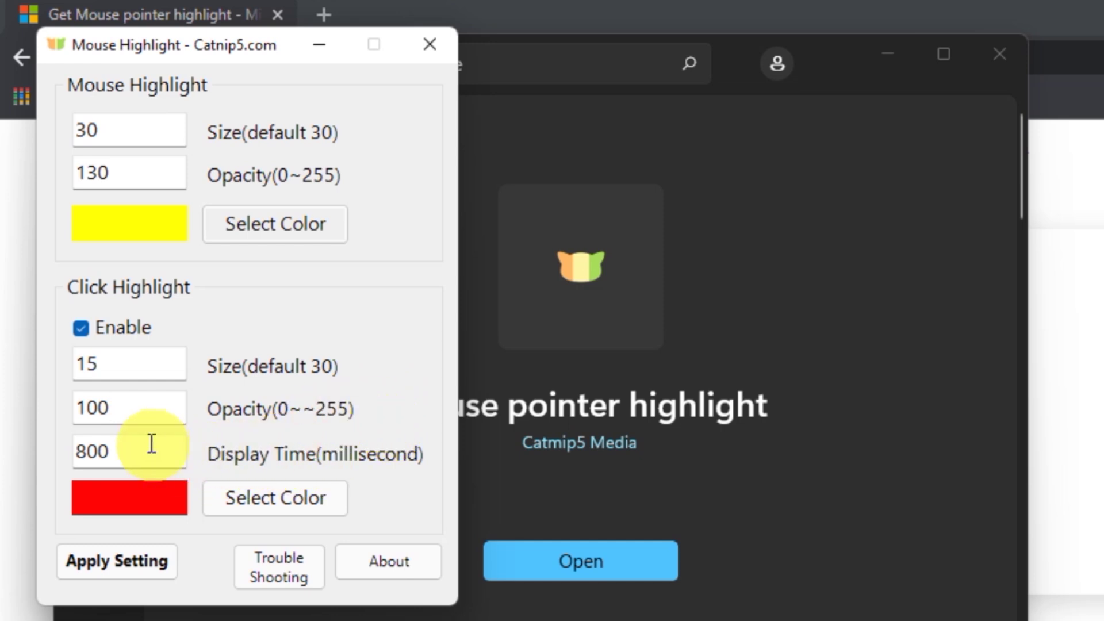
Try display times of 100, 200 and 500 ms, then set the click highlight display time to 200 ms
click(240, 410)
drag(136, 451, 84, 453)
text(100)
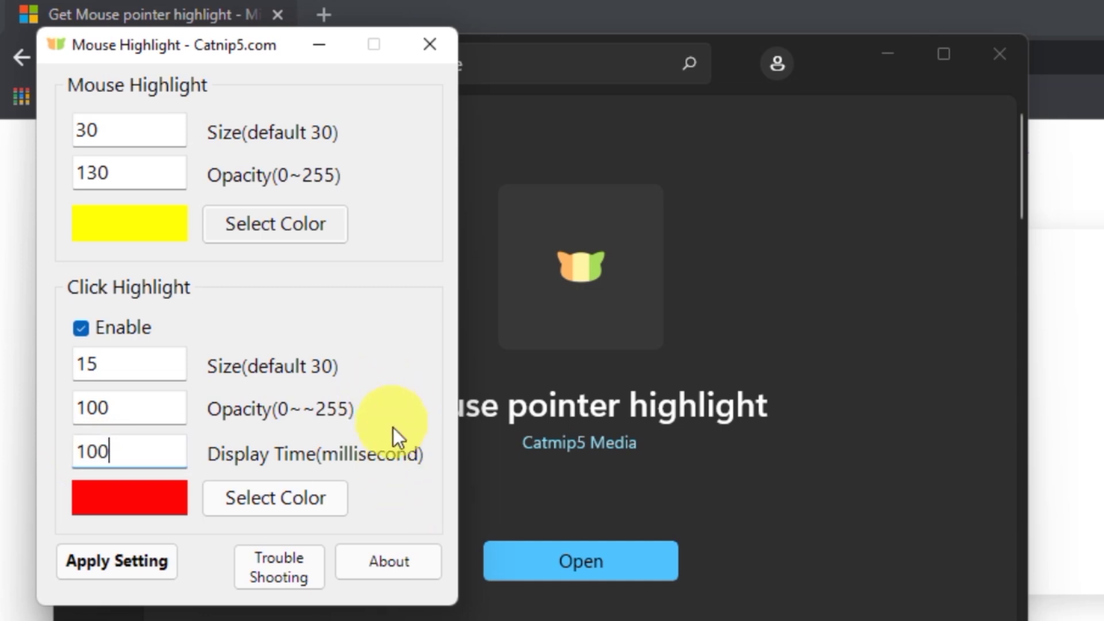
drag(138, 451, 71, 451)
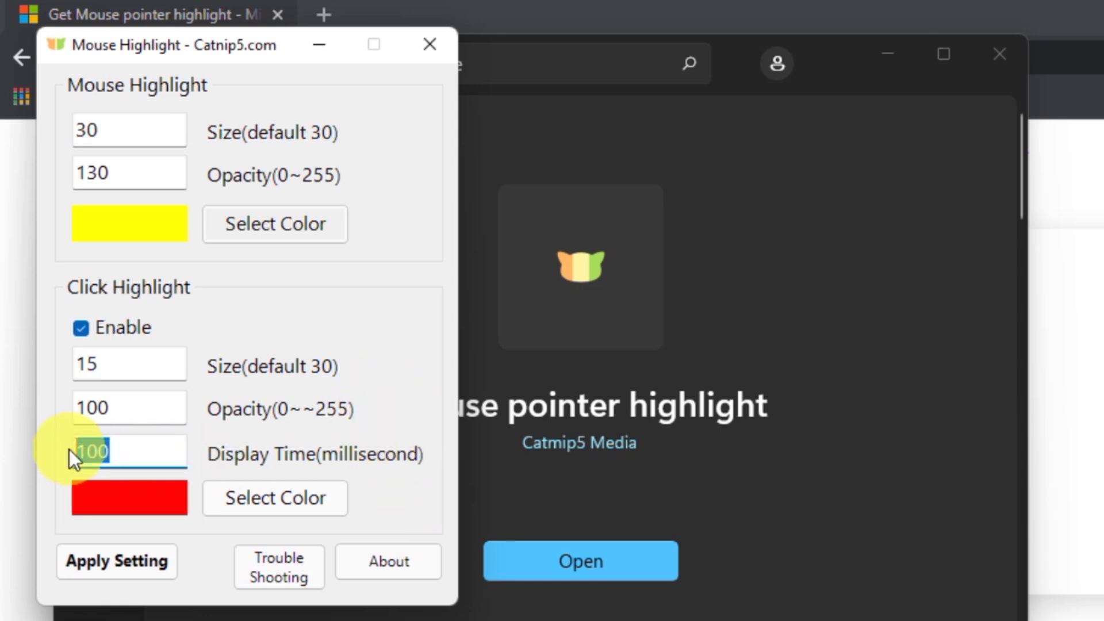
text(200)
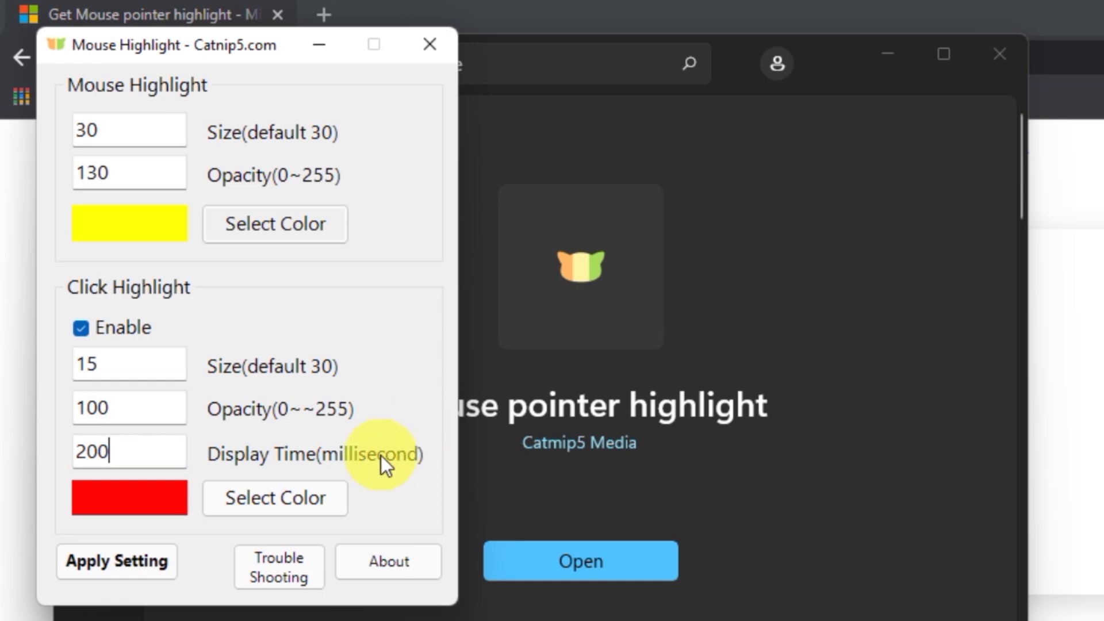
drag(111, 451, 51, 451)
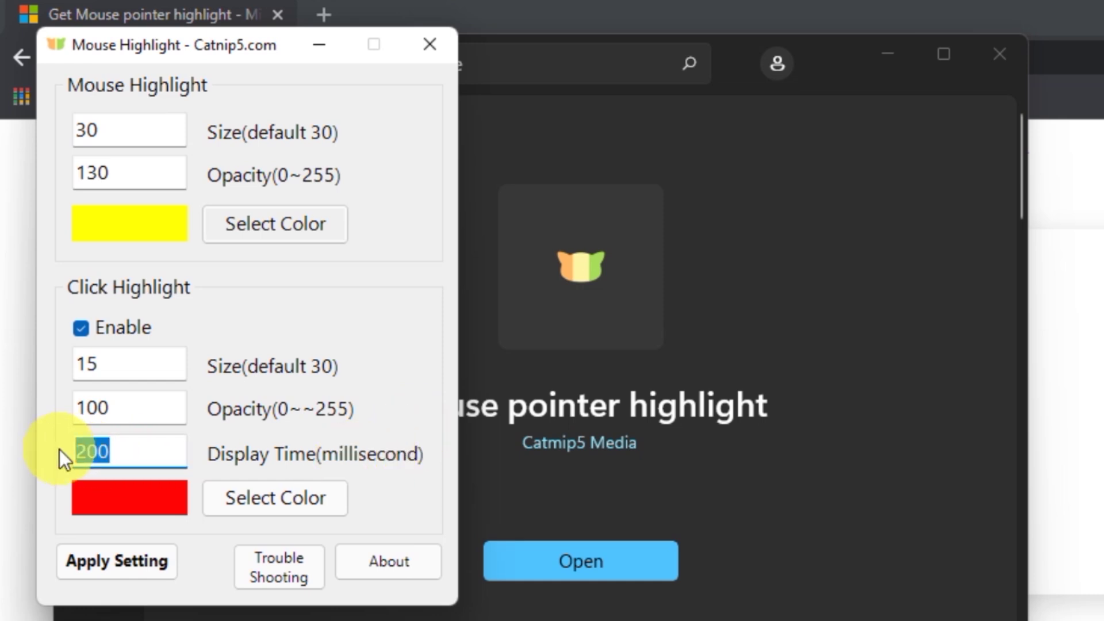
text(500)
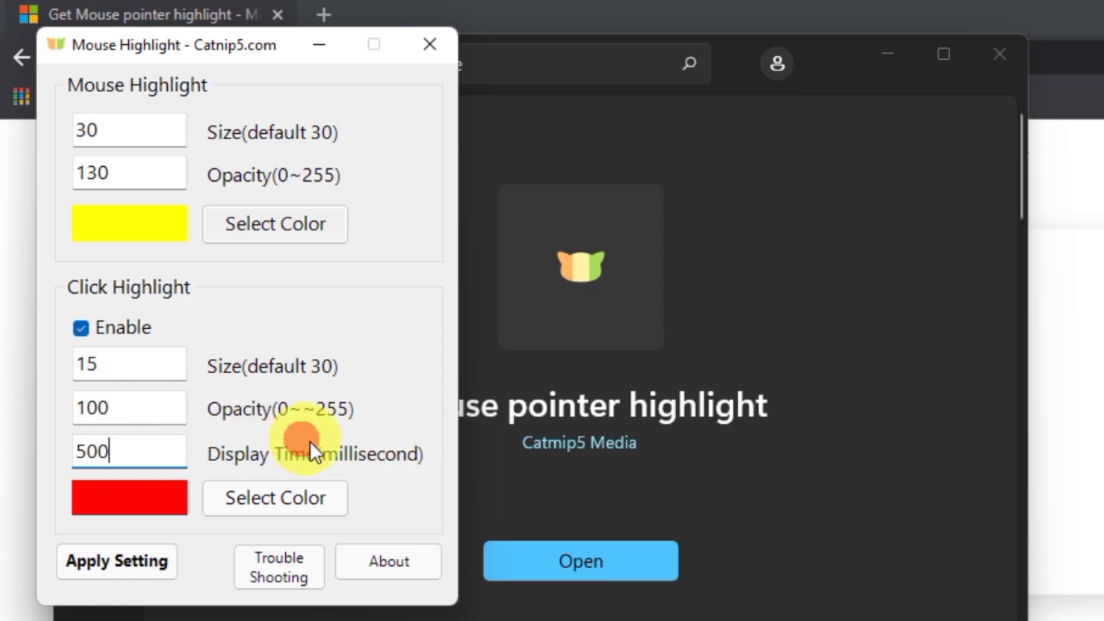
click(397, 402)
click(419, 450)
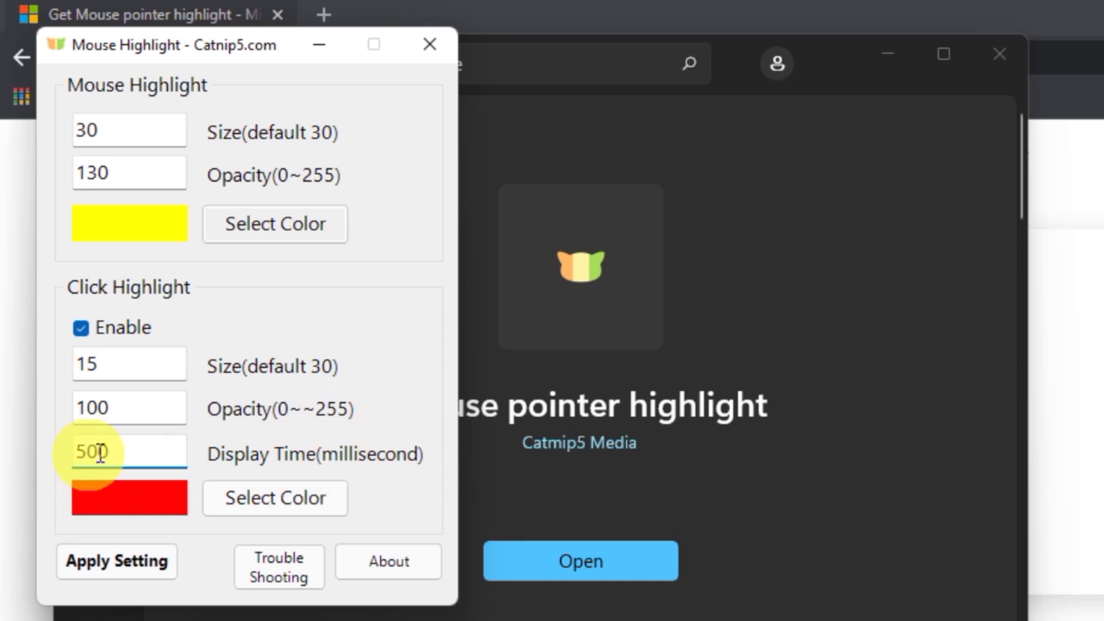
drag(111, 451, 74, 449)
text(200)
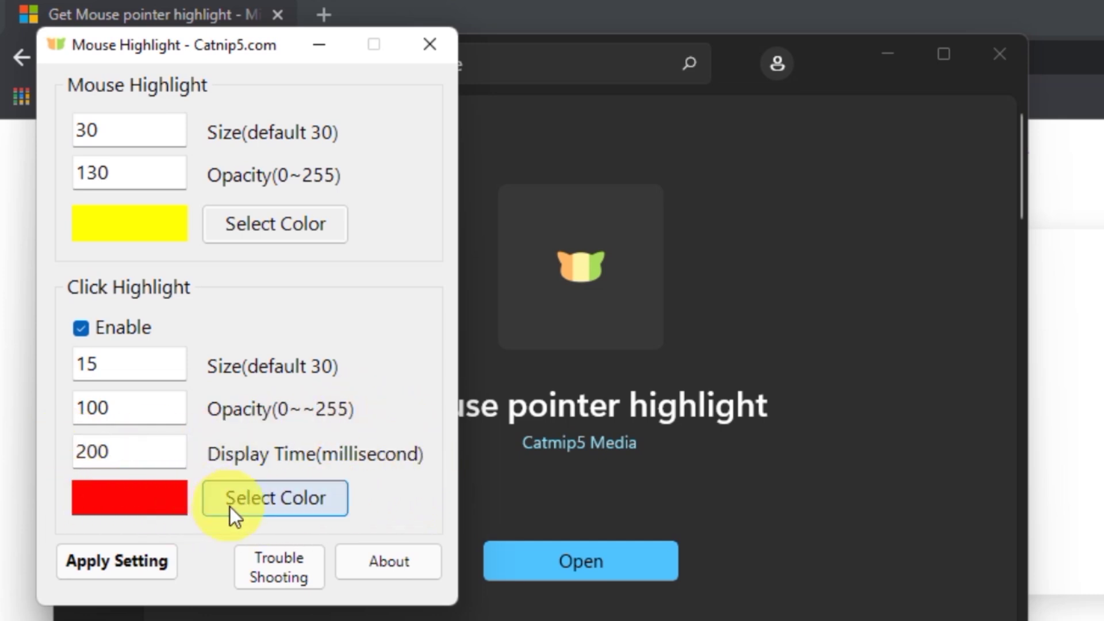
click(253, 505)
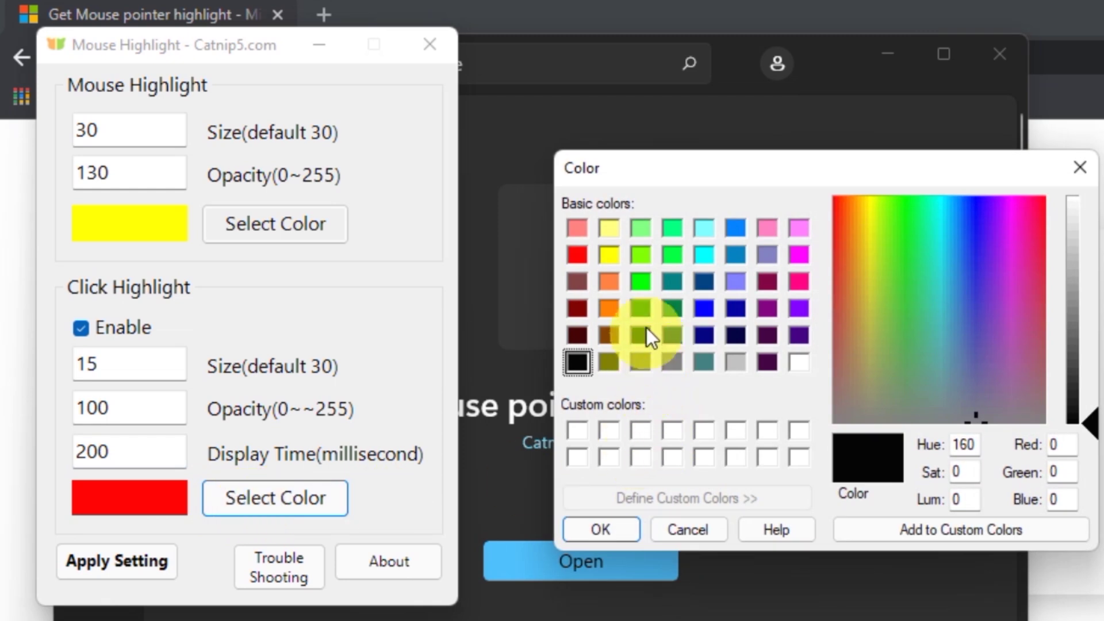
click(767, 339)
click(604, 532)
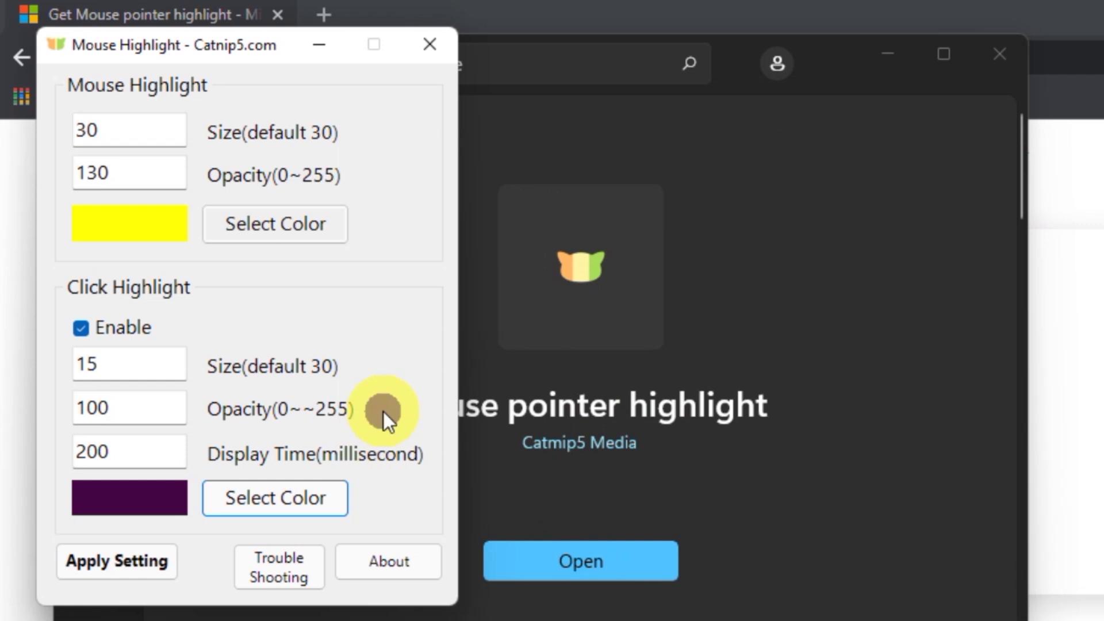
click(281, 507)
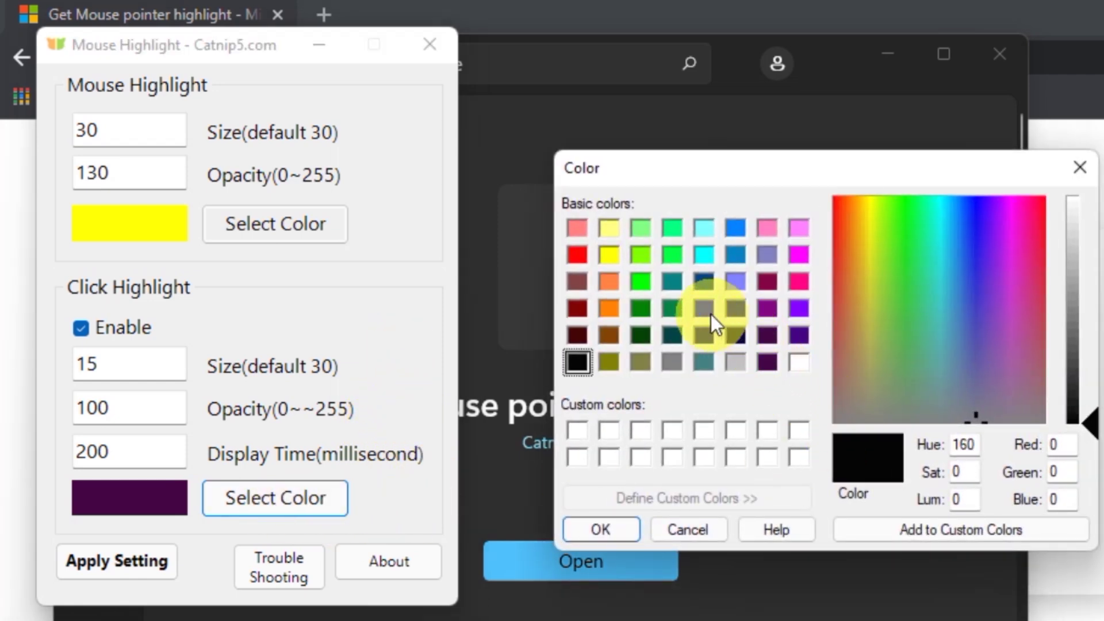
click(708, 310)
click(600, 530)
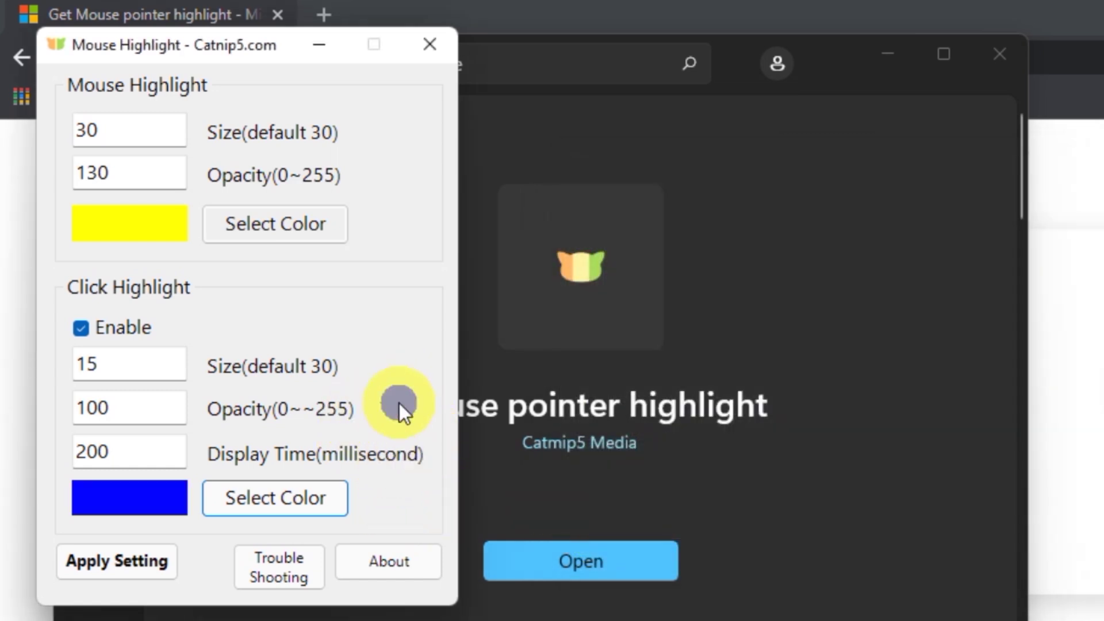
click(299, 495)
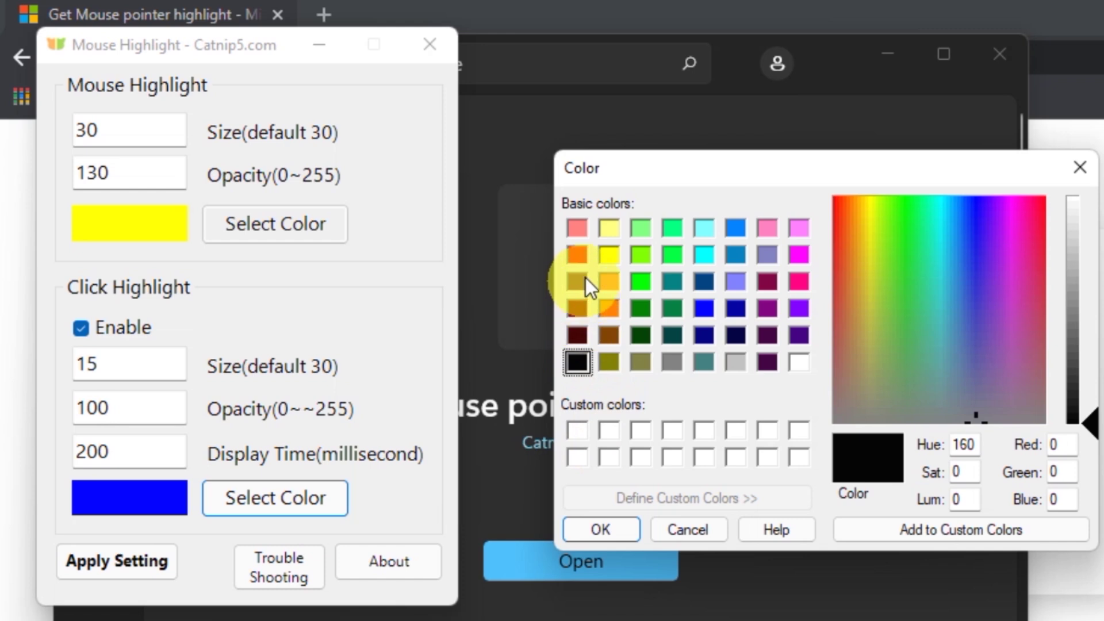
click(576, 251)
click(598, 527)
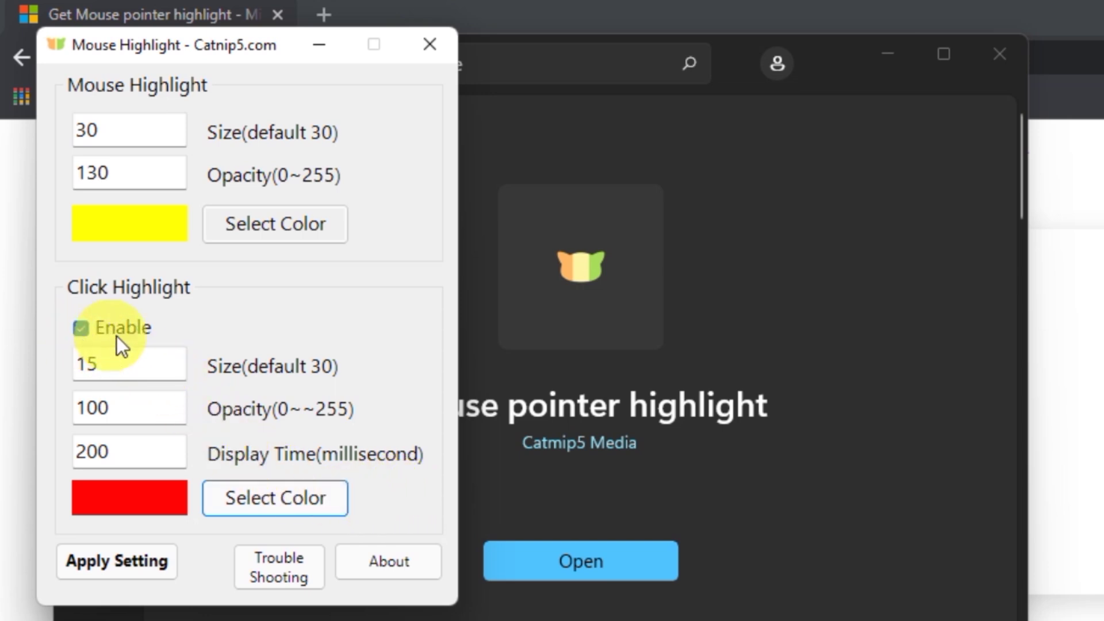
Toggle click highlighting off and back on, then apply the adjusted settings
click(81, 329)
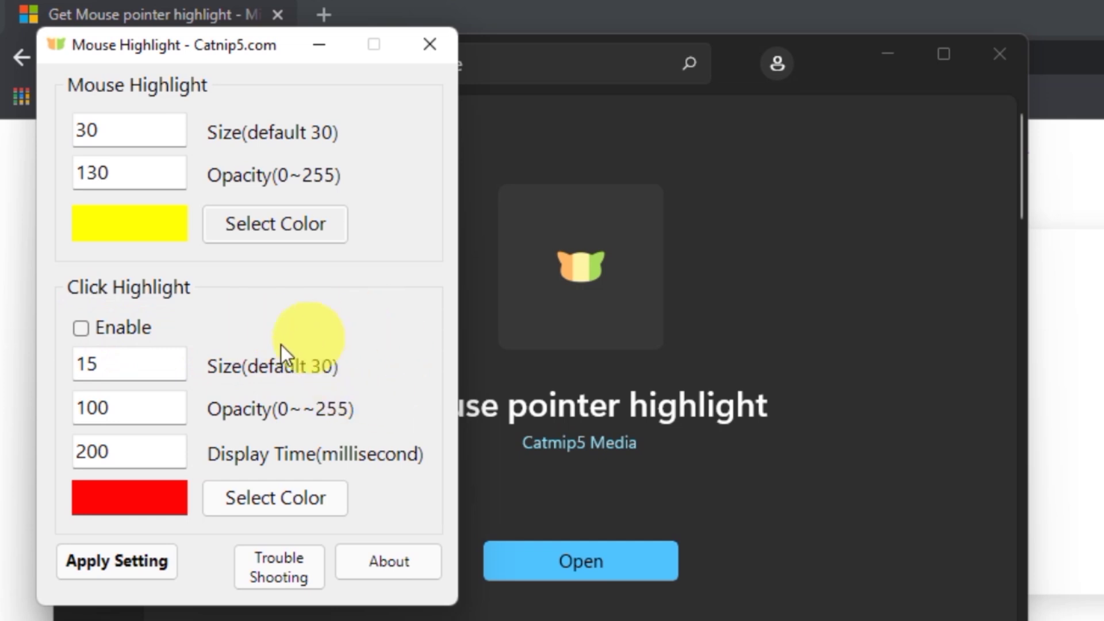
click(84, 331)
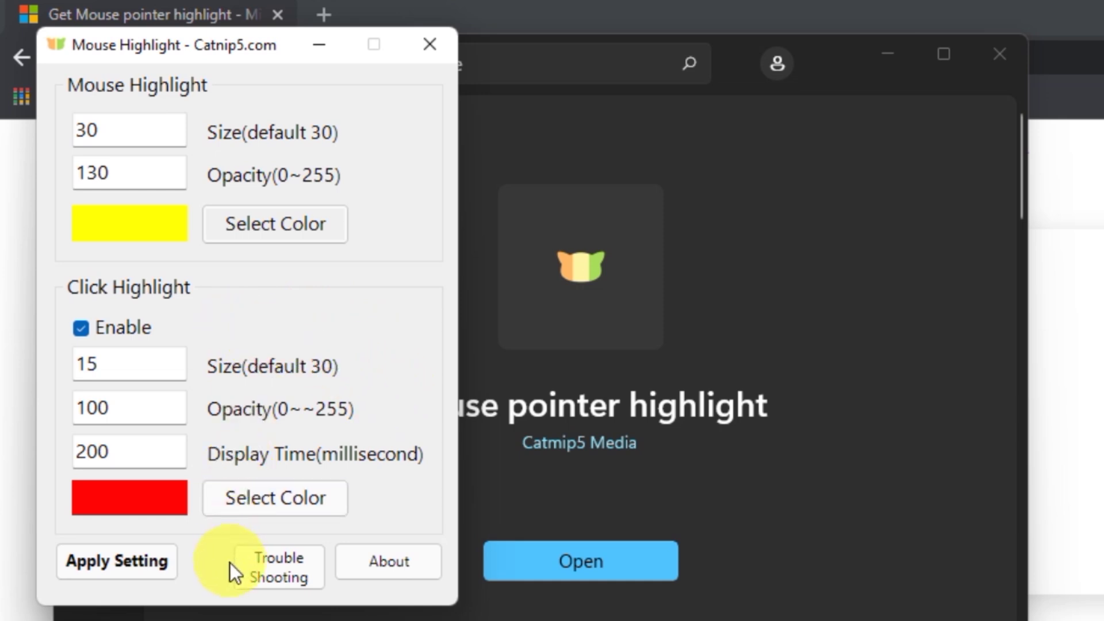
click(112, 568)
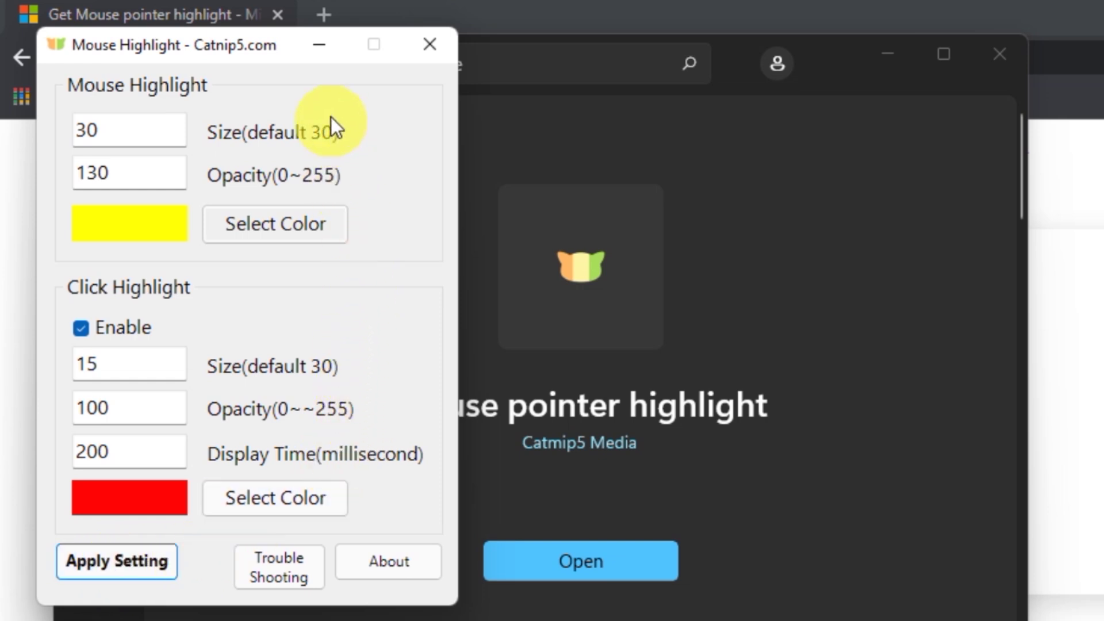